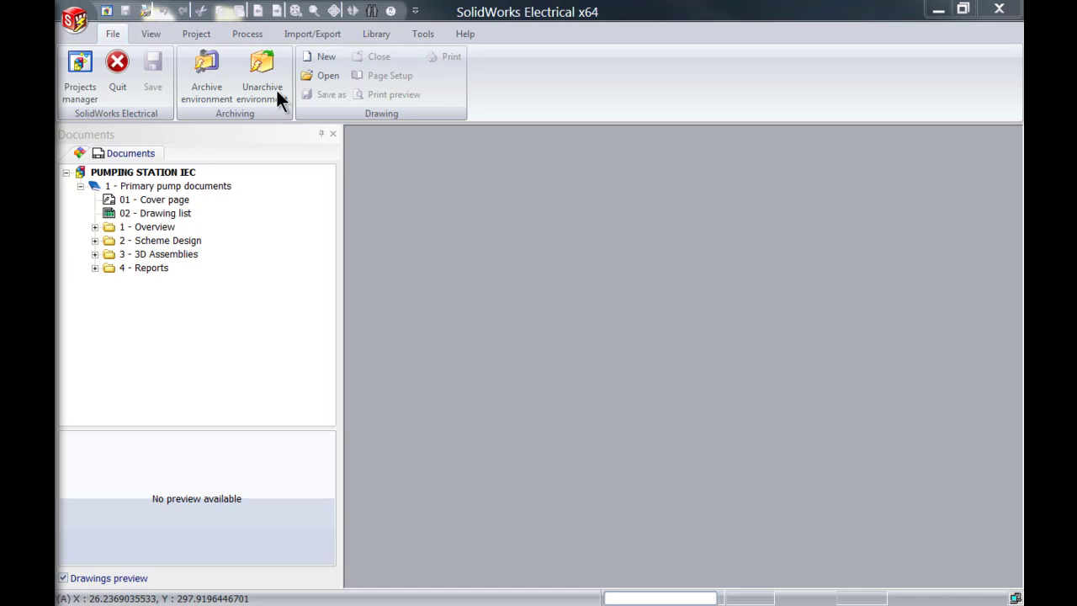
- Select the Scheme Design folder in the PUMPING STATION IEC project
left_click(208, 177)
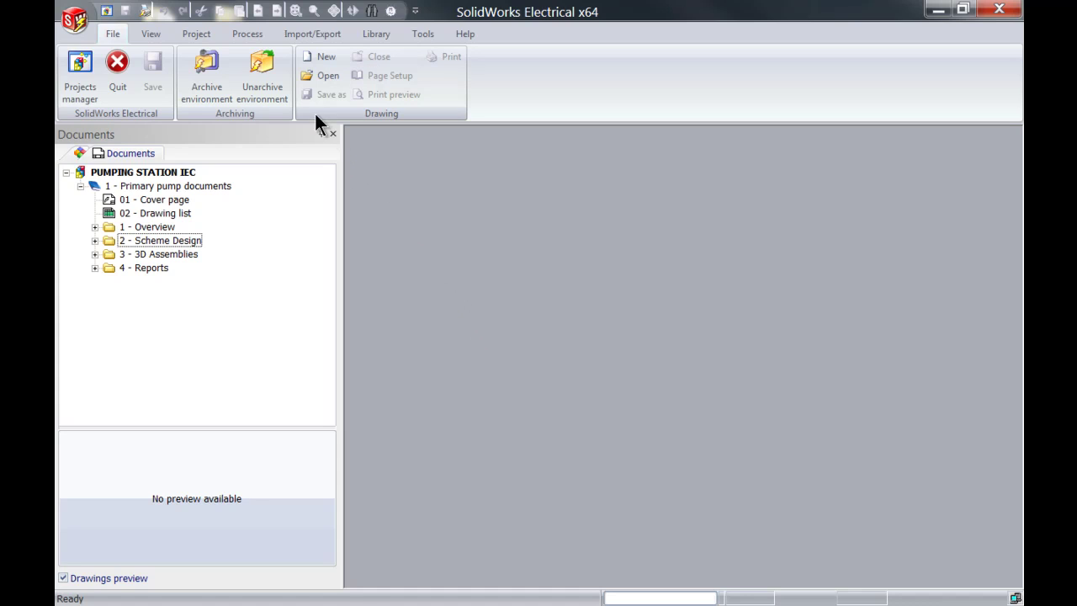
- Start Replace data, review the parts, cables, symbols and title blocks lists, then return to manufacturer parts
left_click(259, 36)
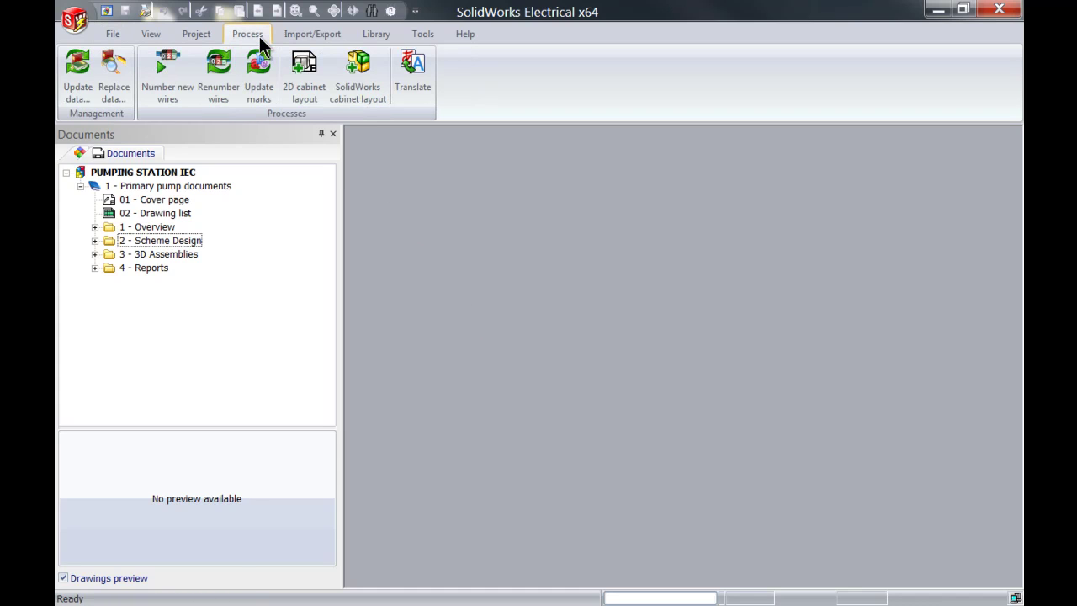
left_click(122, 98)
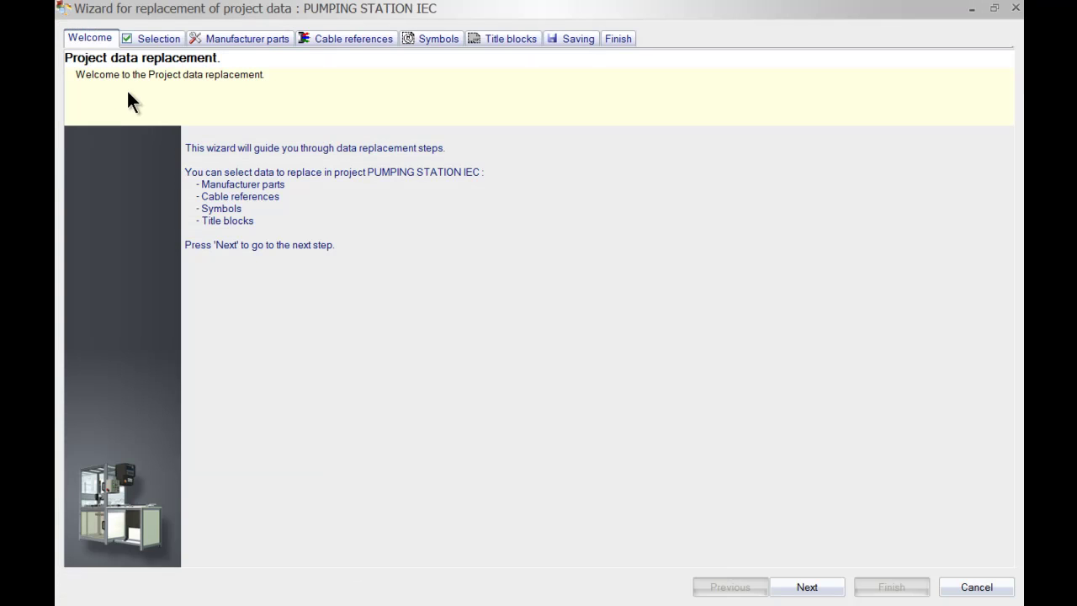
left_click(210, 41)
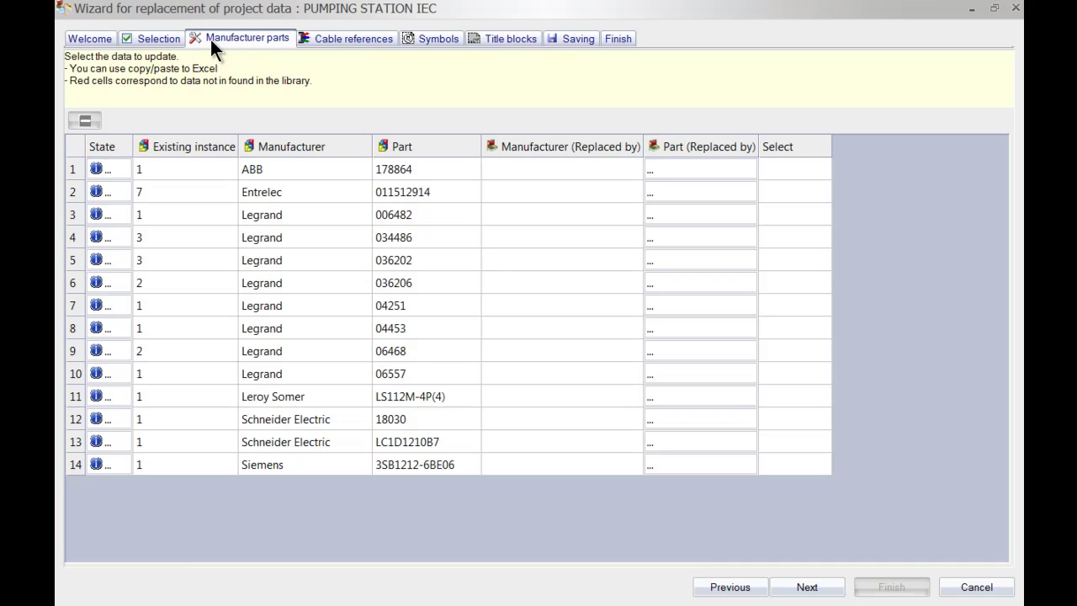
left_click(328, 40)
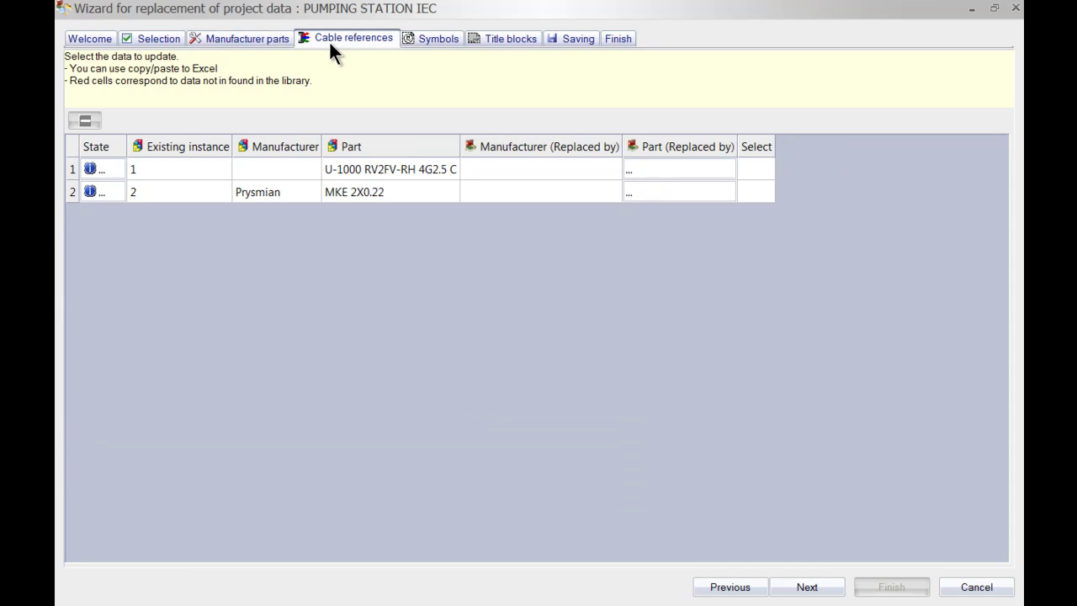
left_click(429, 38)
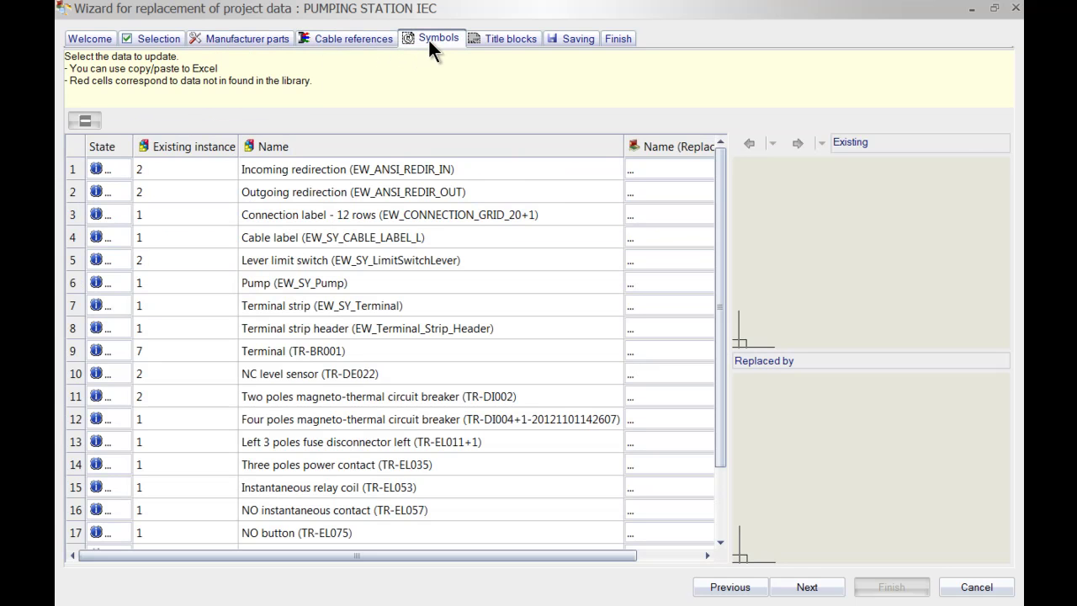
left_click(517, 42)
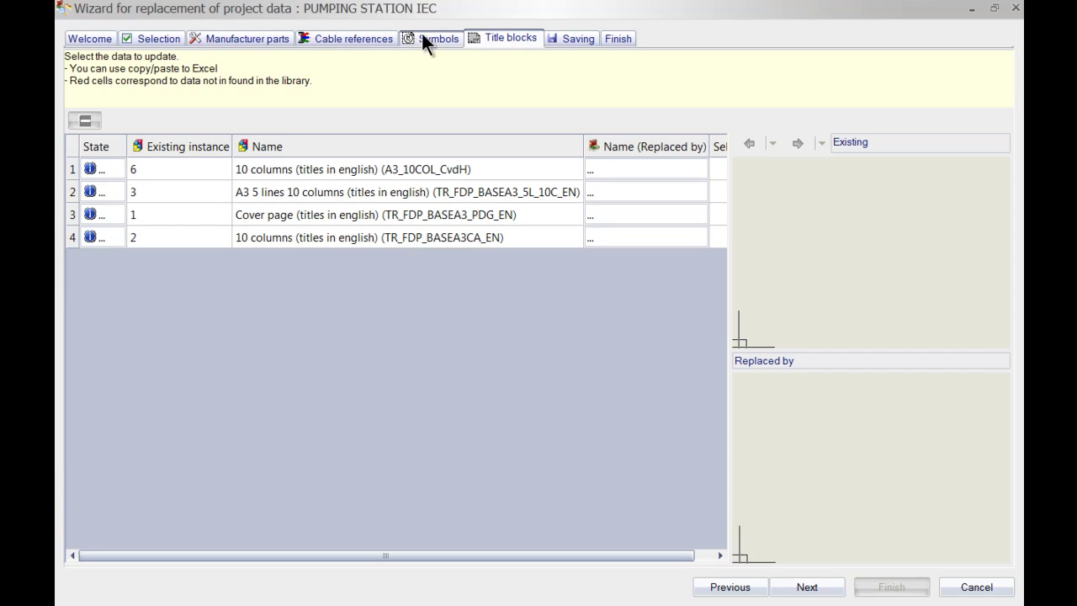
left_click(273, 38)
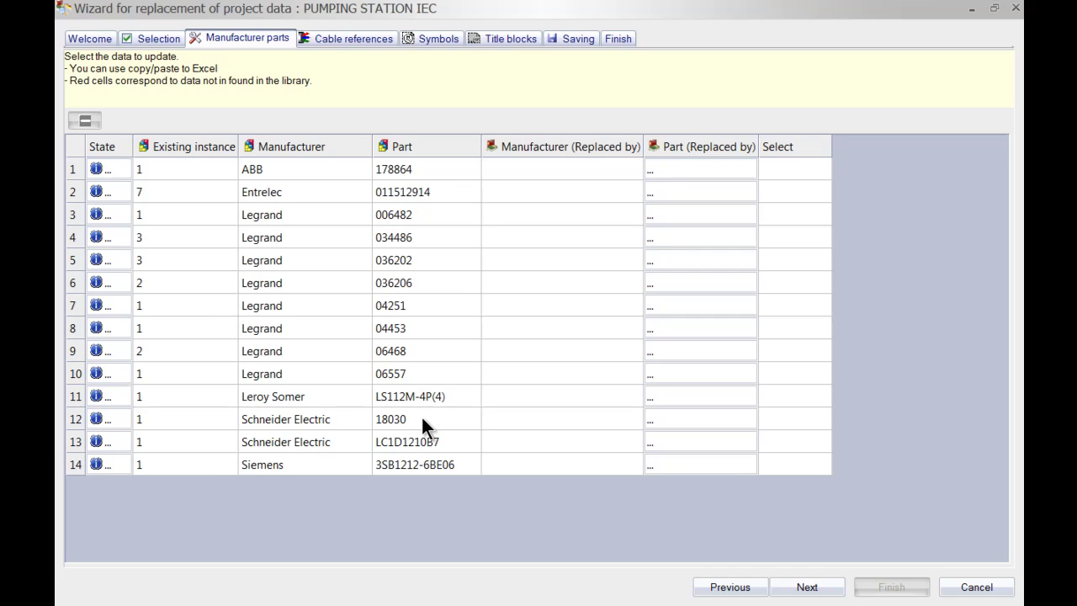
- Replace grey pushbutton 18030 with Schneider Electric 18031 BP red pushbutton, 1NC contact
left_click(662, 418)
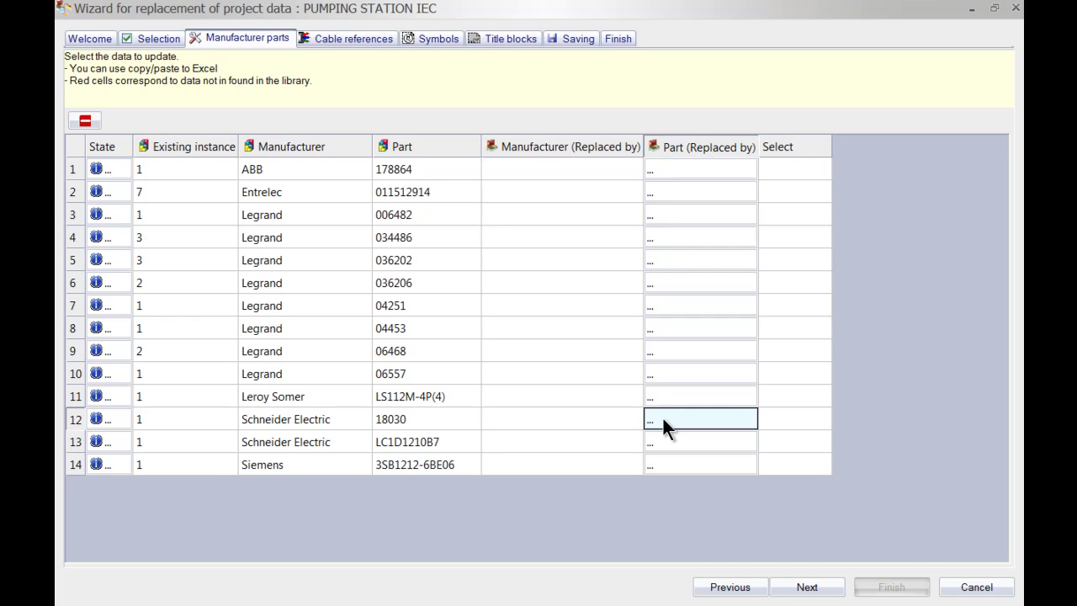
left_click(663, 418)
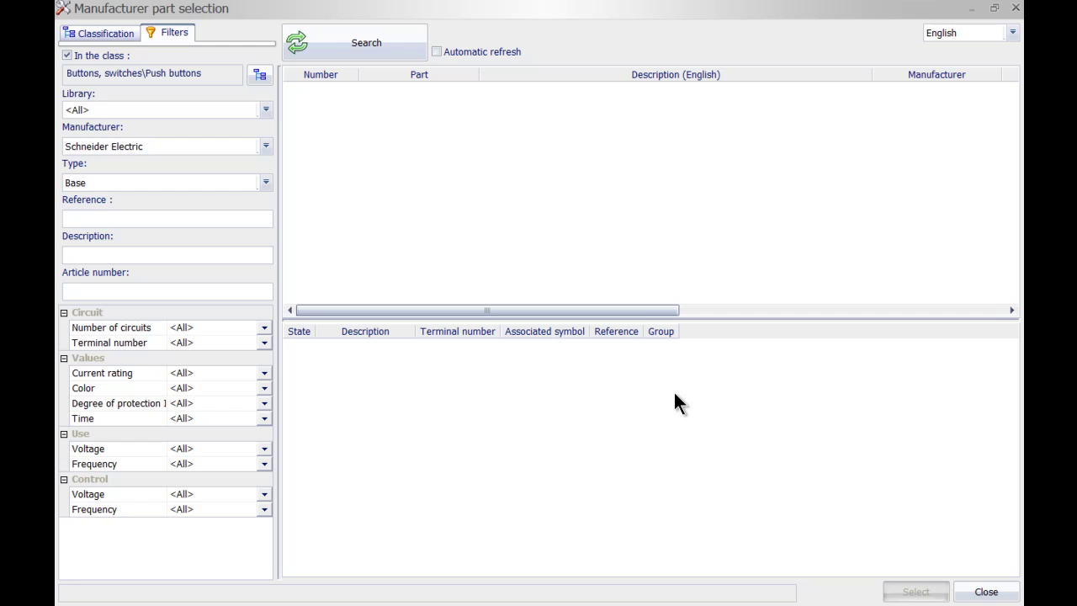
left_click(411, 50)
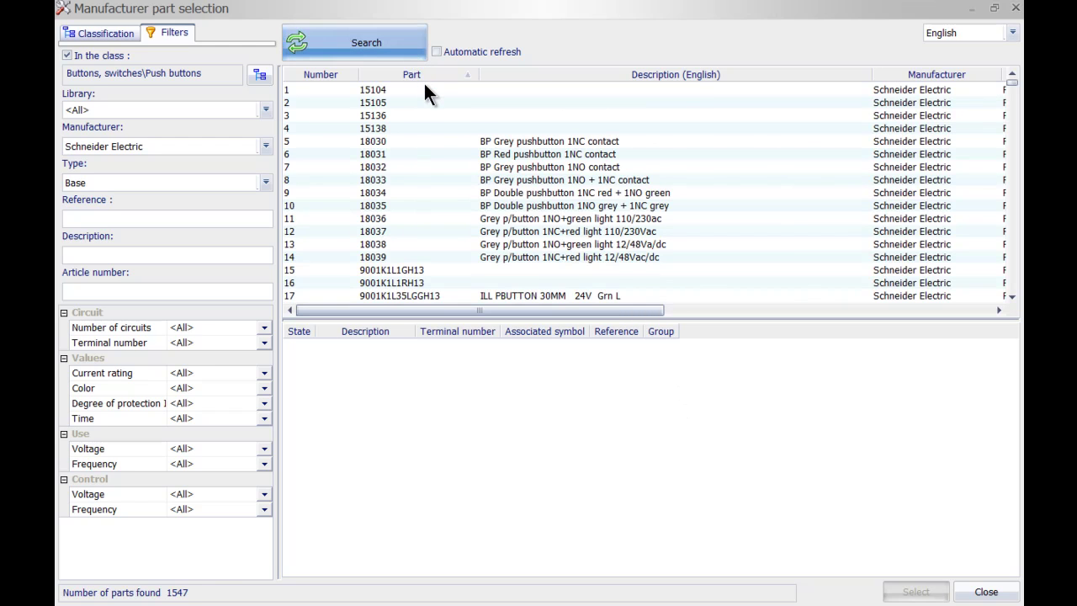
left_click(385, 143)
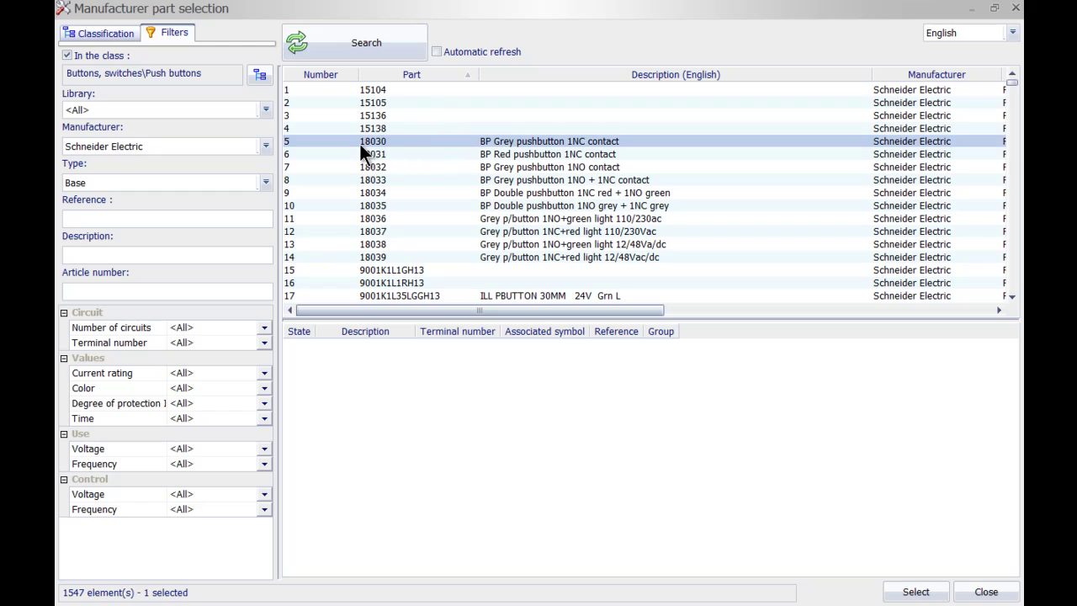
left_click(585, 155)
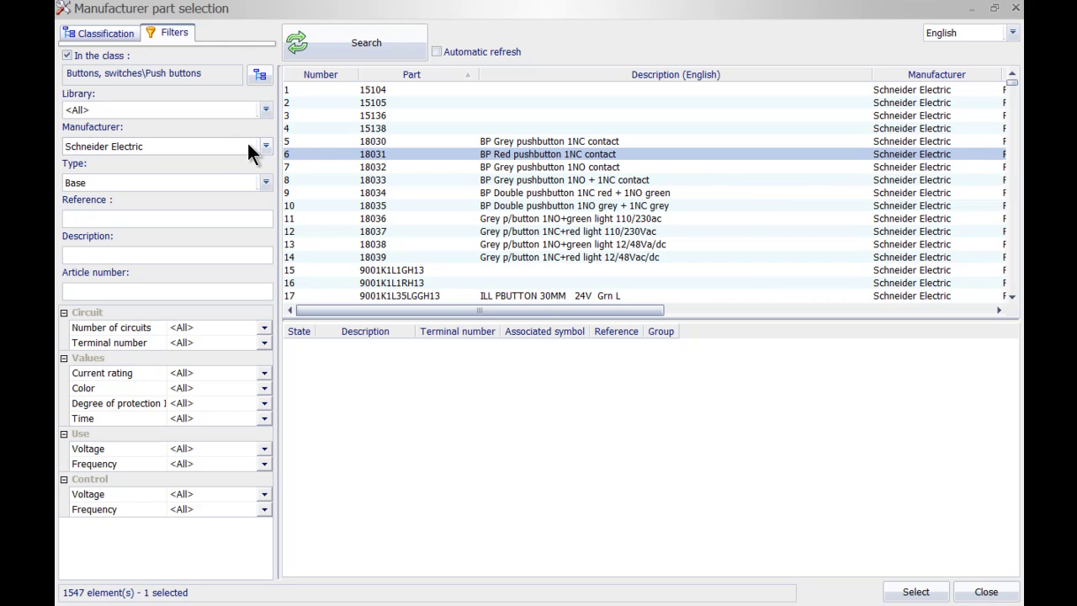
double_click(512, 156)
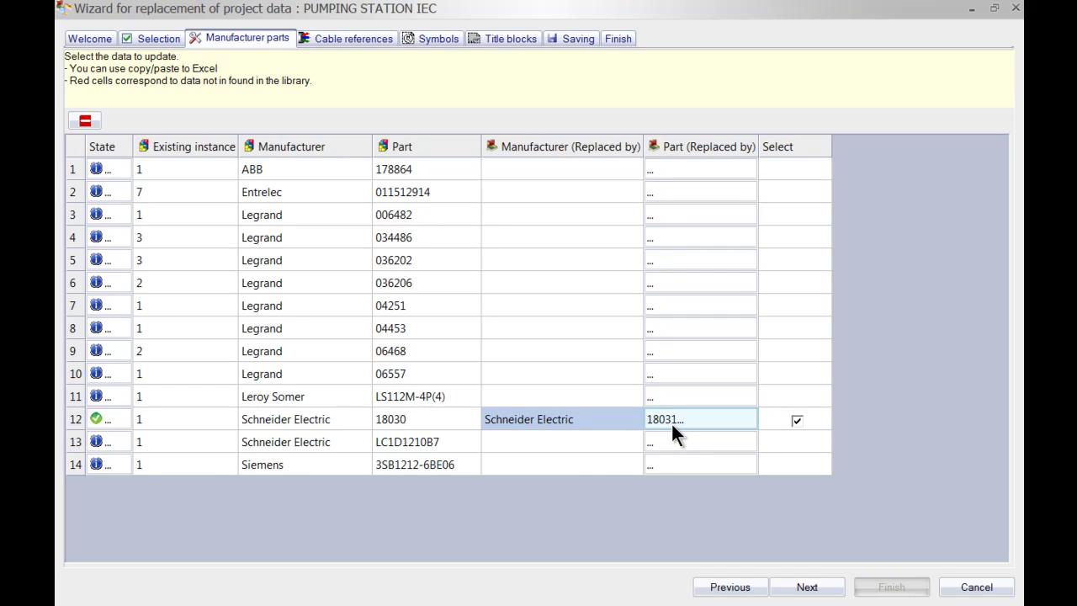
- Review the cable references list, widening the Part column and narrowing Existing instance
left_click(369, 41)
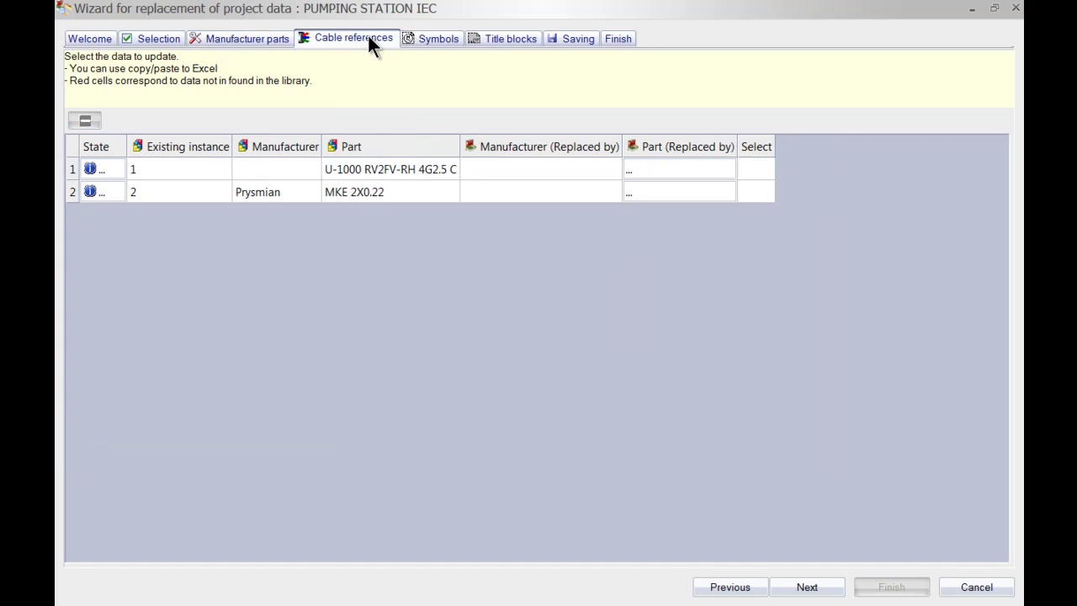
left_click_drag(459, 145, 517, 145)
left_click(451, 170)
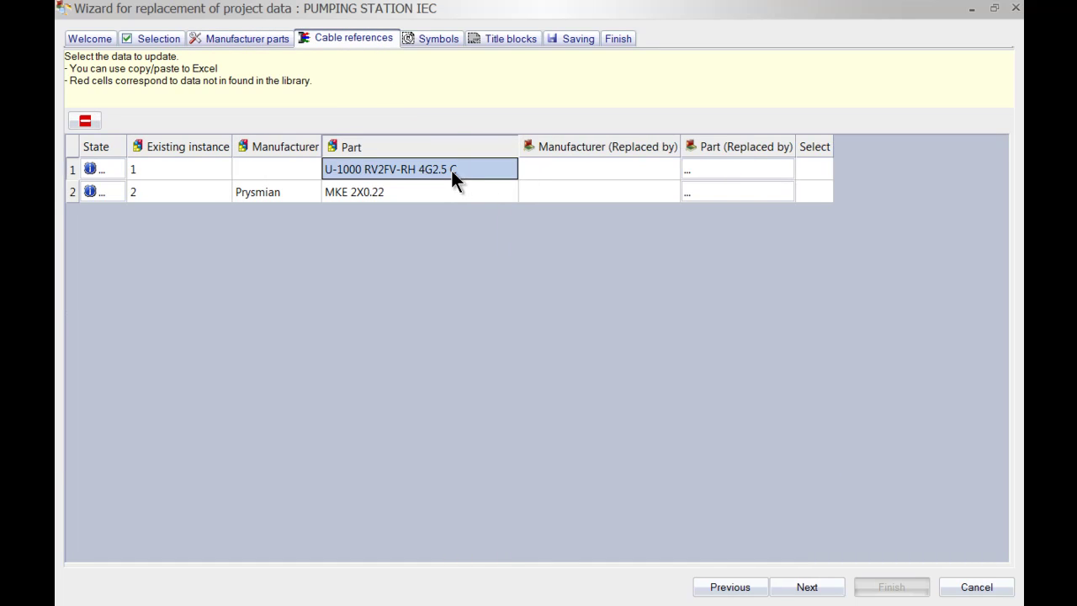
left_click_drag(232, 146, 217, 146)
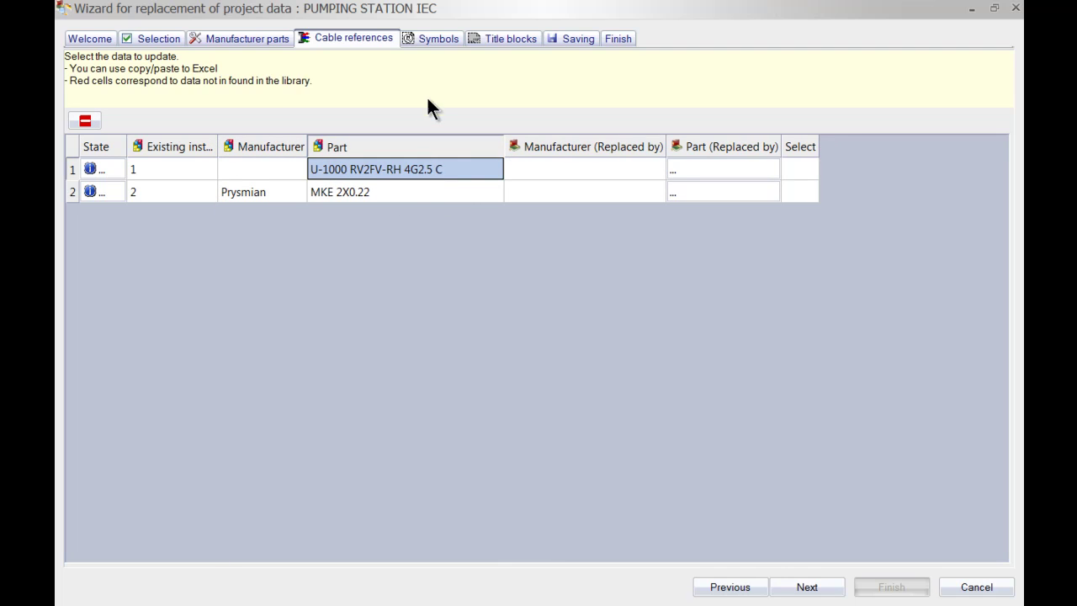
- Move through the Symbols and Title blocks pages on to the Saving page
left_click(428, 38)
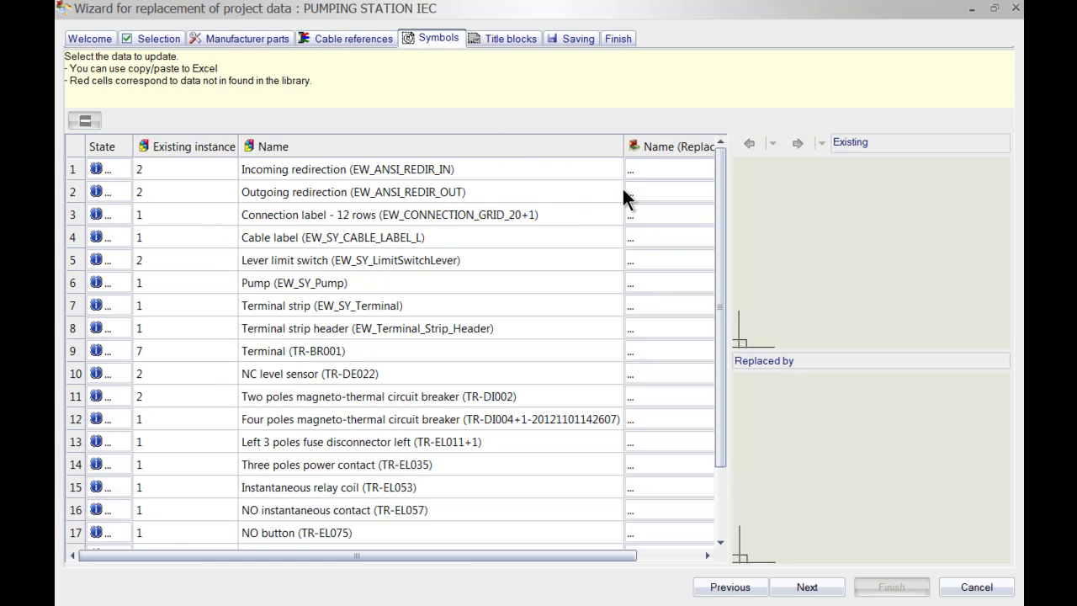
left_click(510, 42)
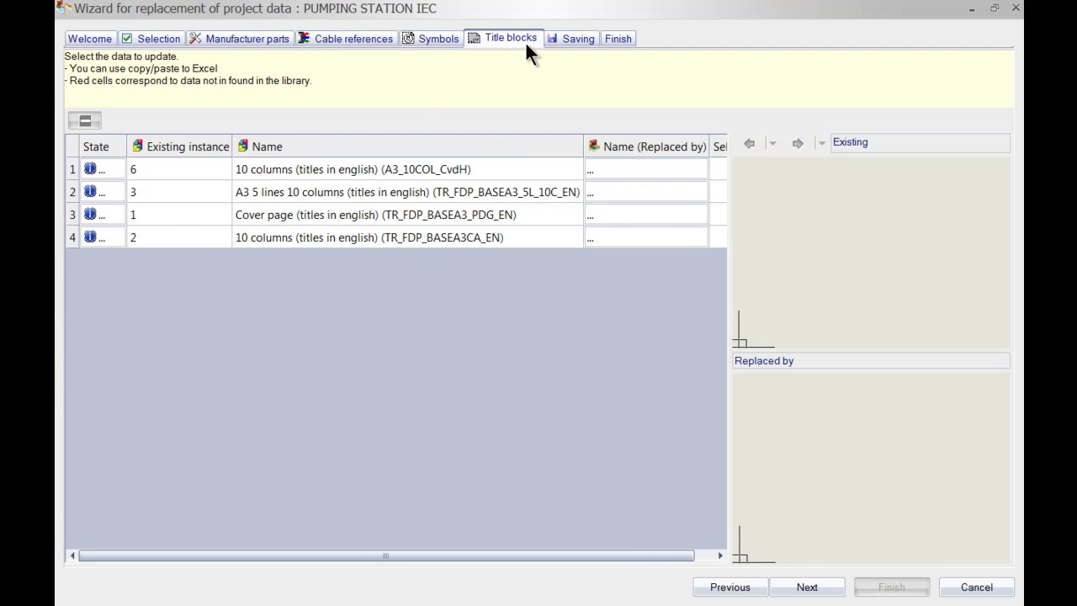
left_click(556, 41)
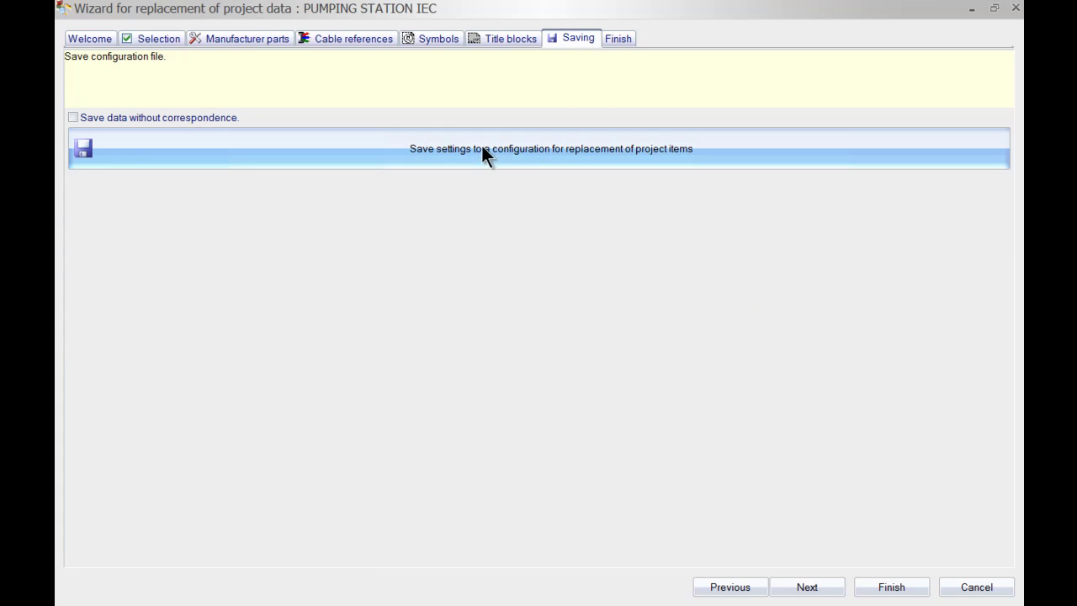
- Run the replacement from the Finish page, save changes, skip saving a configuration, and close the wizard
left_click(614, 40)
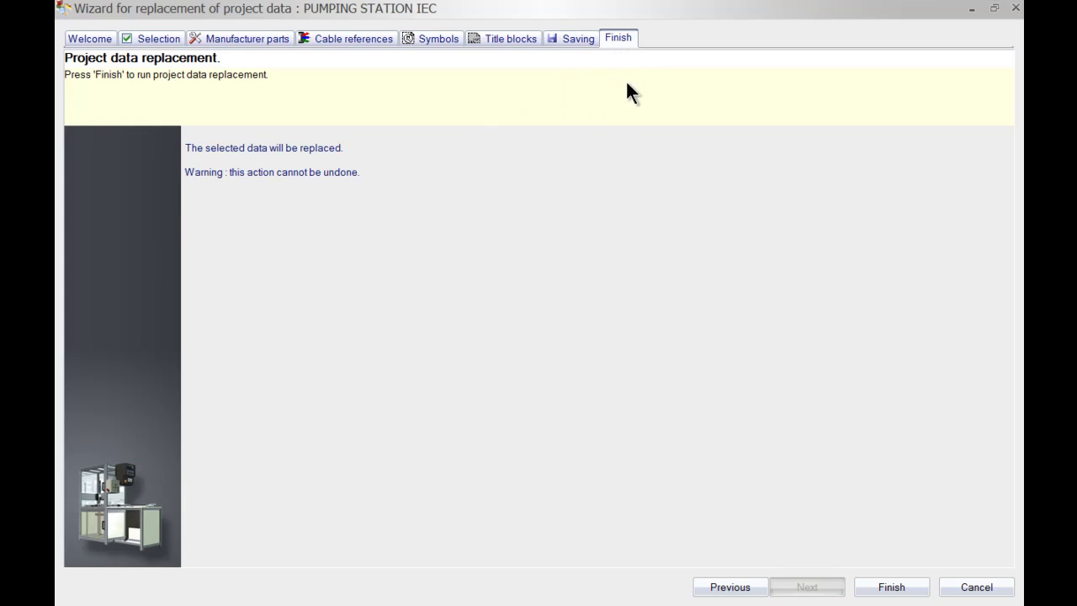
left_click(875, 588)
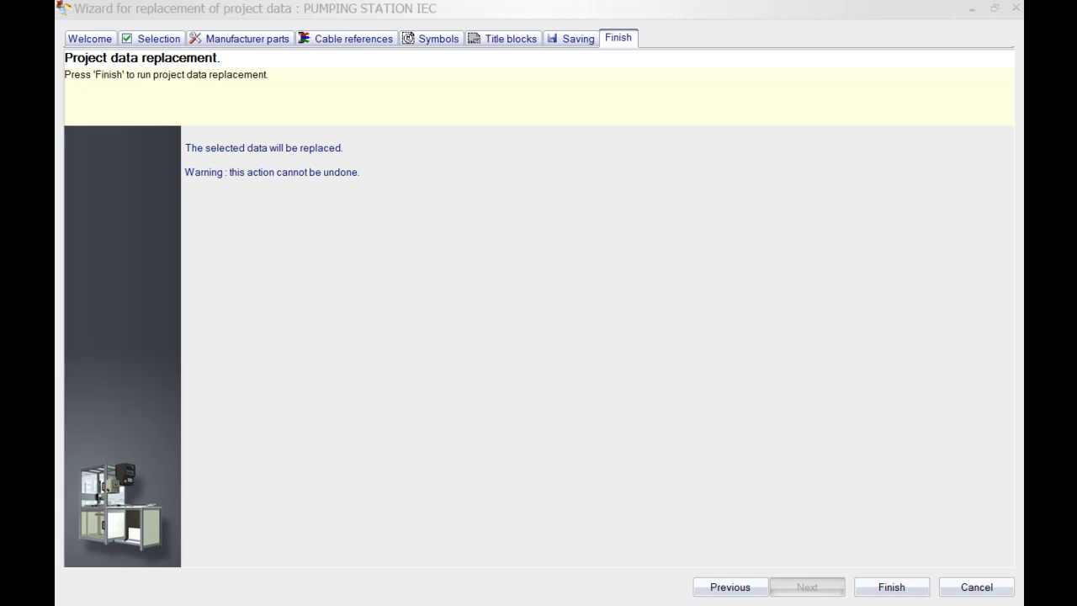
left_click_drag(504, 287, 641, 212)
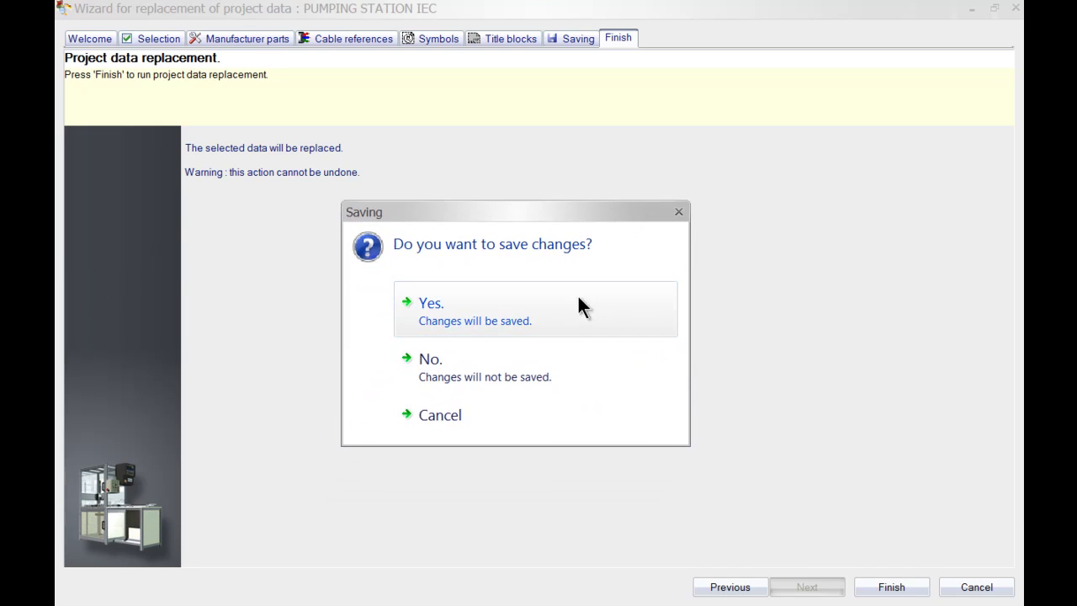
left_click(513, 323)
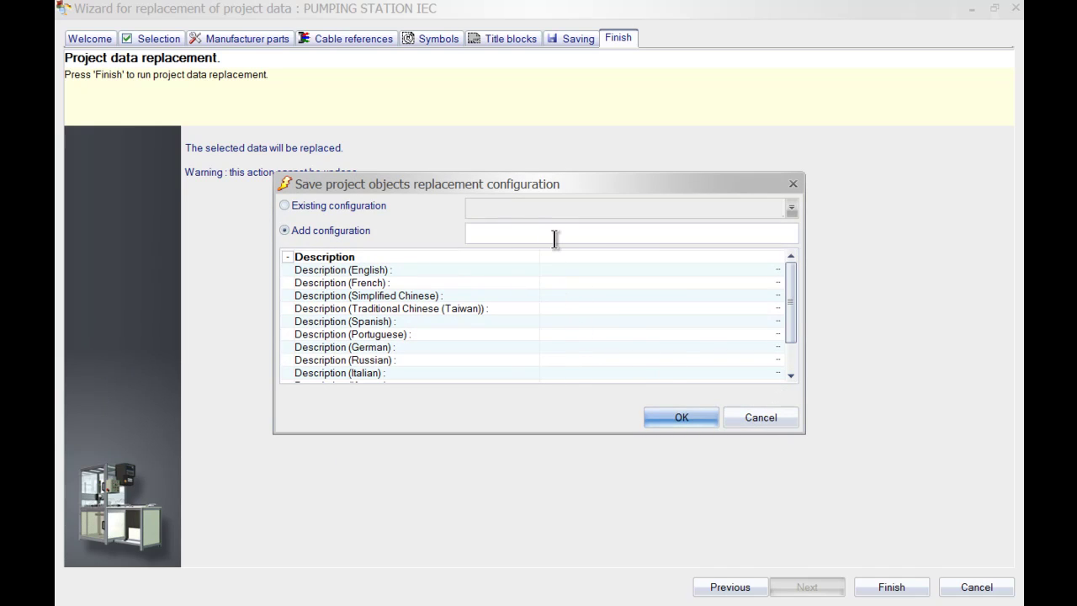
left_click(772, 417)
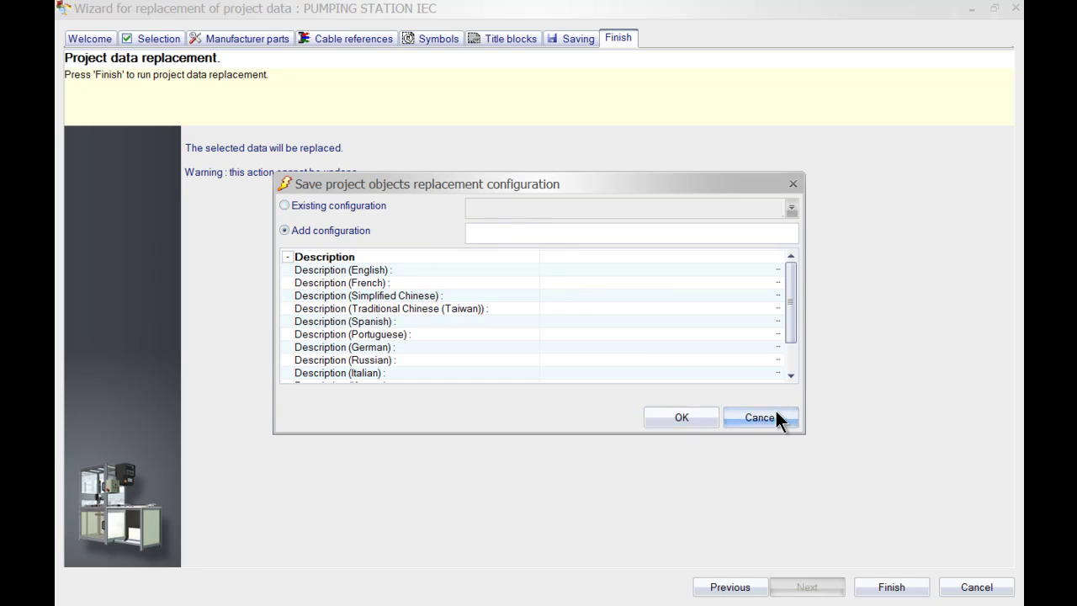
key("Escape")
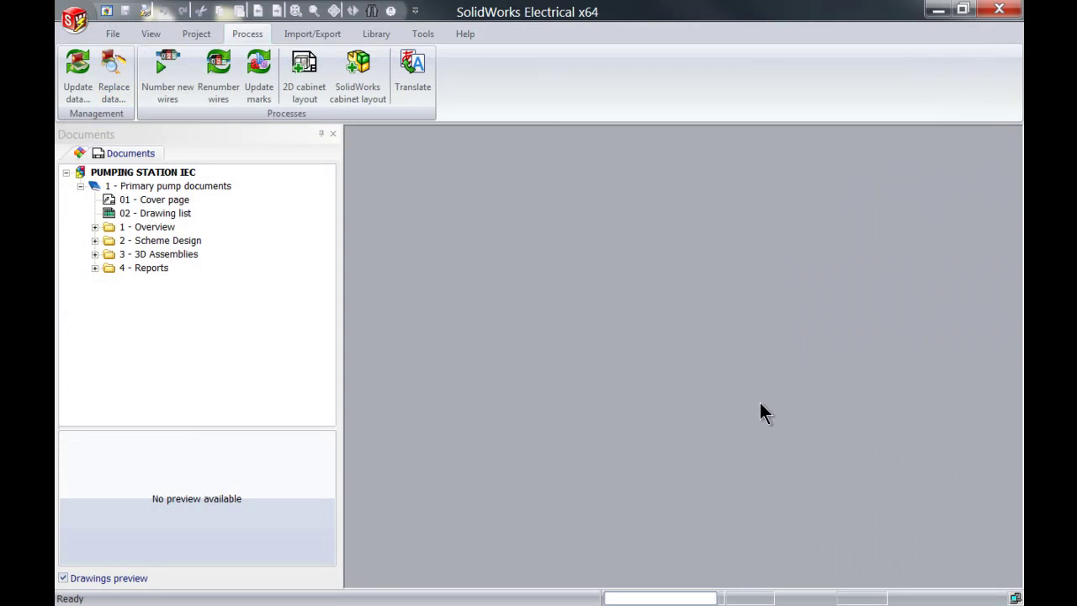
- Open the 05 - Control schematic from the 2 - Scheme Design folder
left_click(96, 240)
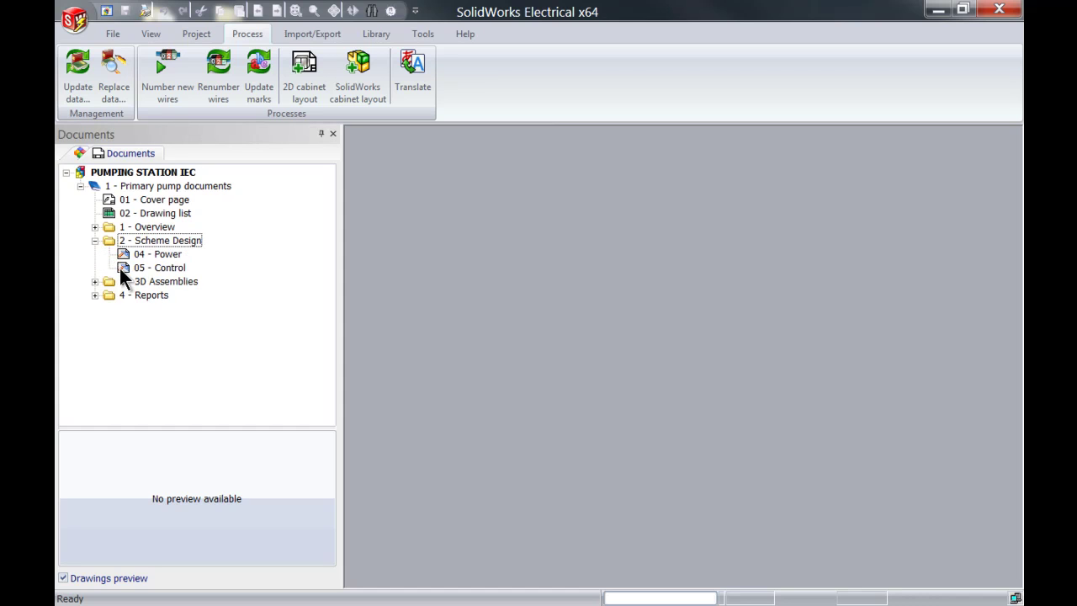
double_click(121, 268)
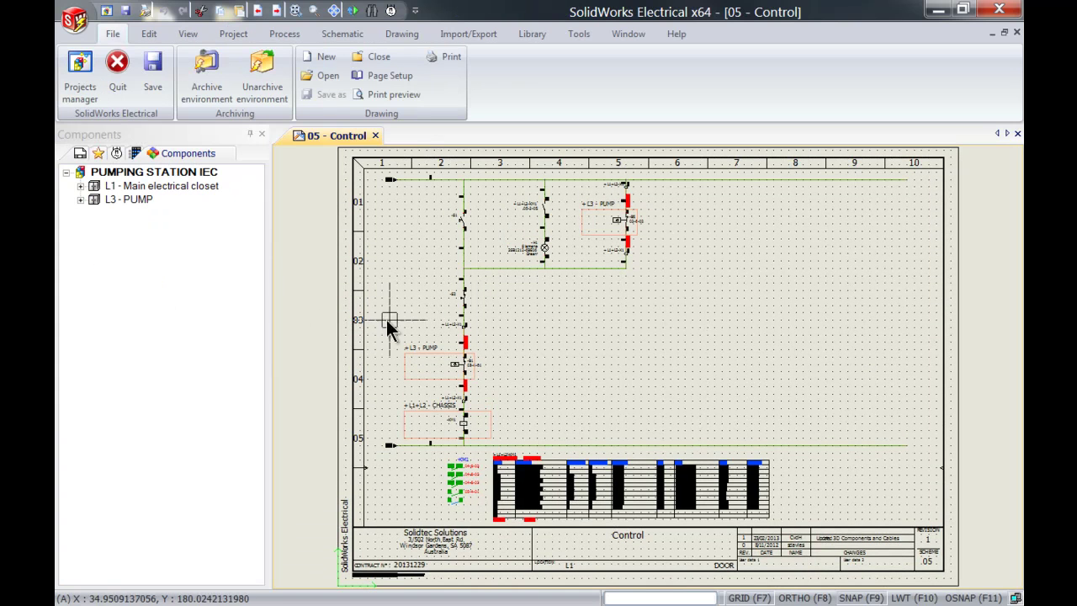
scroll(458, 303, "up", 5)
scroll(459, 305, "up", 3)
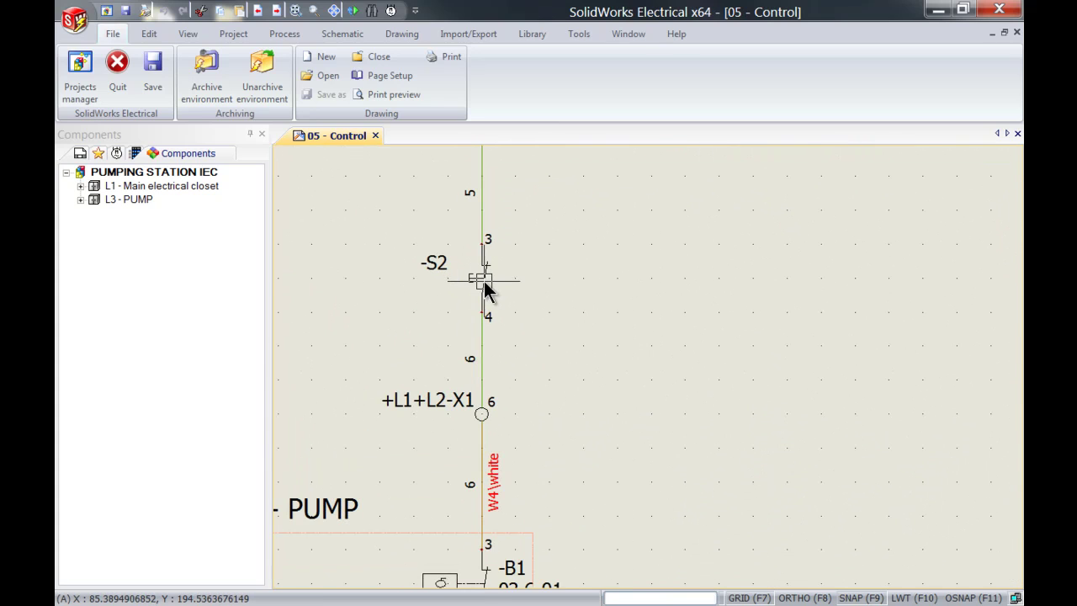
- Check that push button S2 now carries the Schneider Electric 18031 red pushbutton part
right_click(490, 284)
left_click(503, 274)
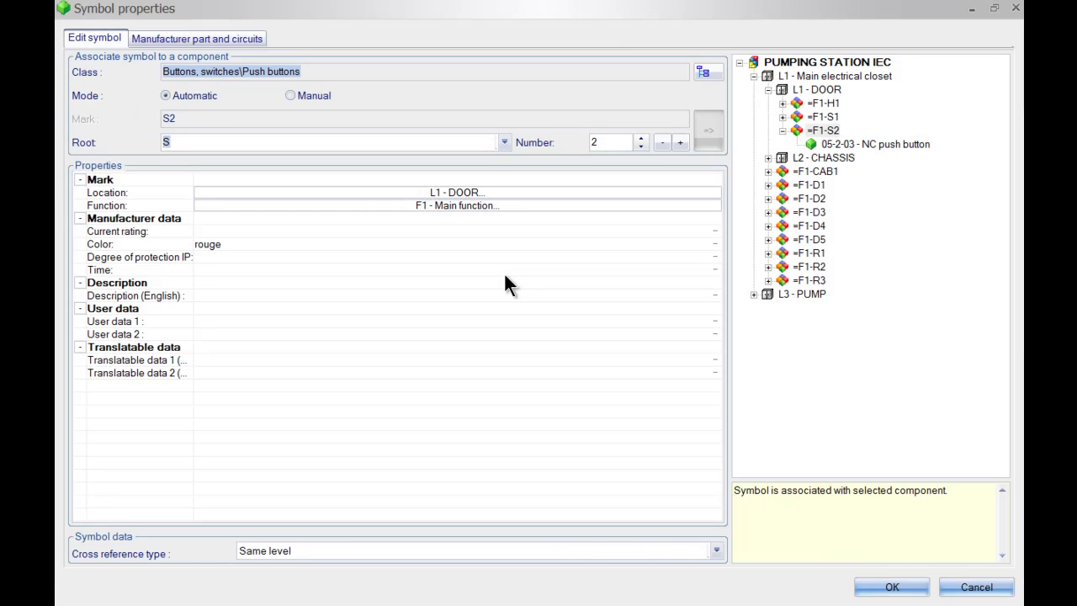
left_click(247, 40)
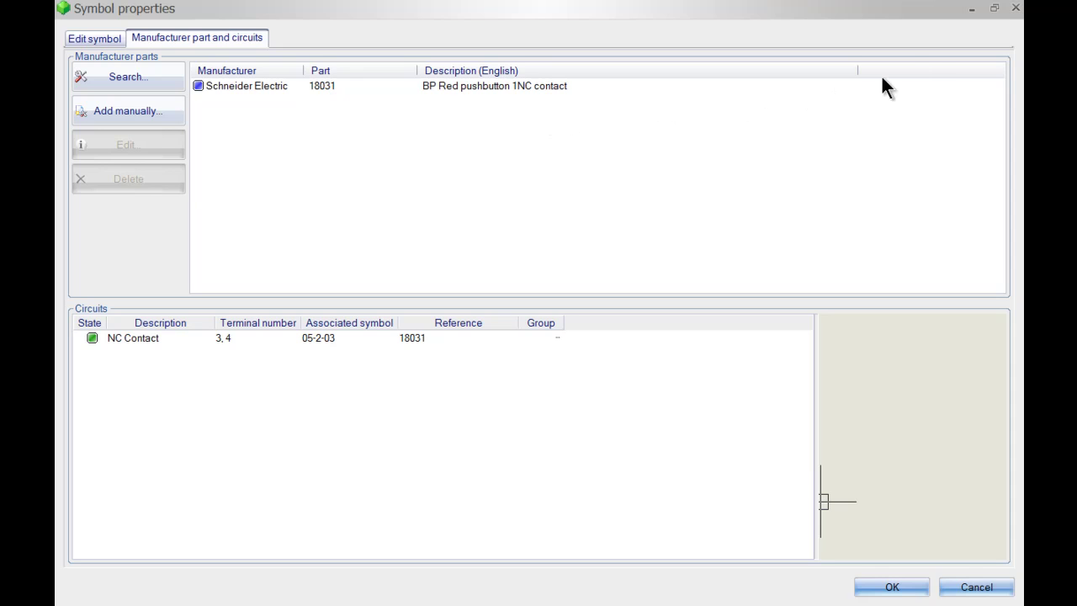
left_click(1015, 8)
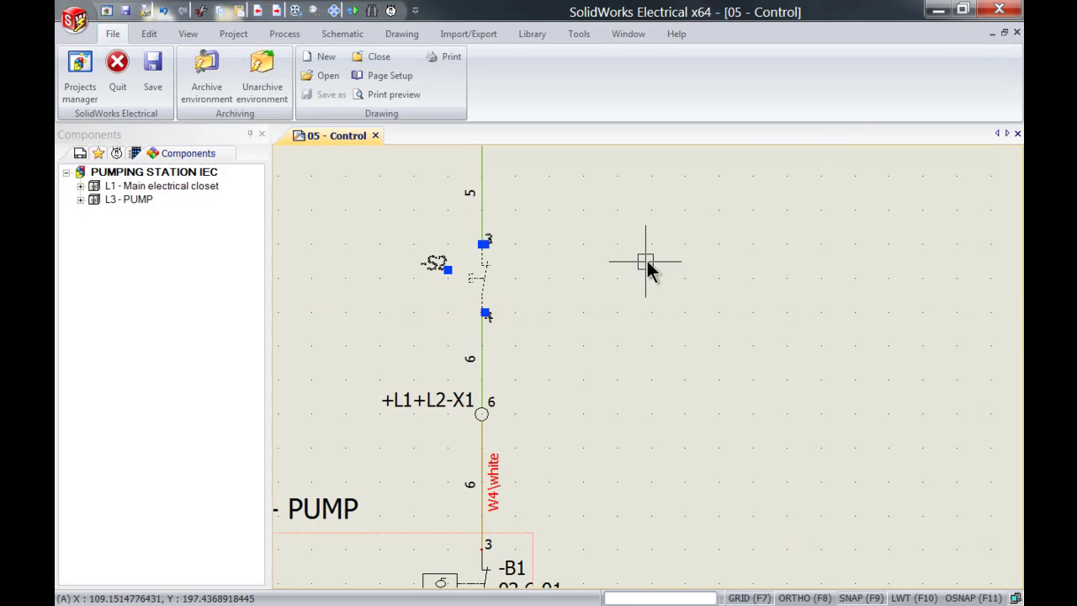
key("Escape")
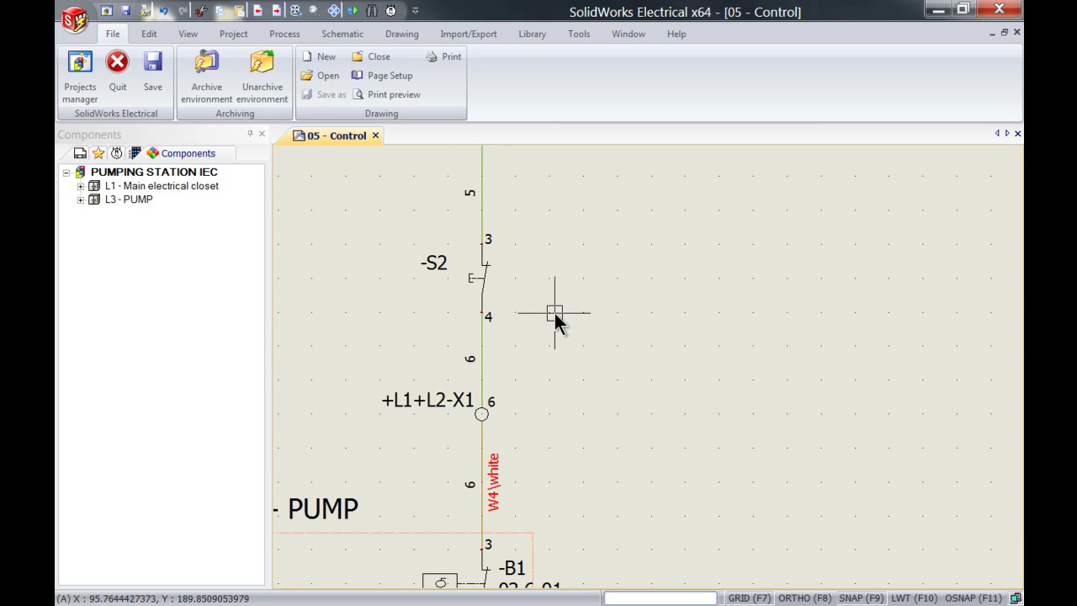
scroll(555, 313, "down", 6)
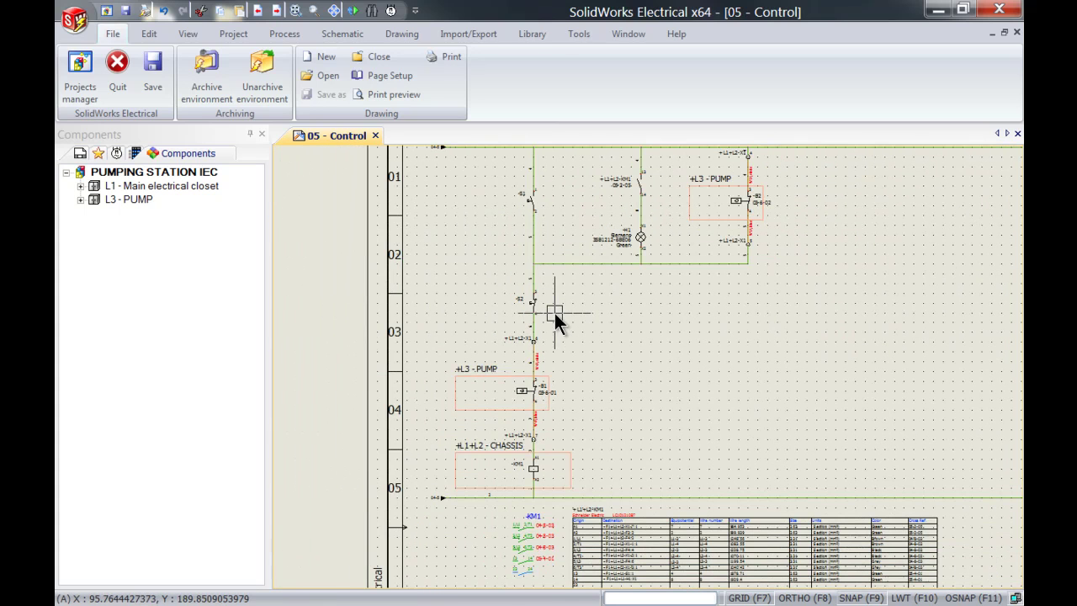
middle_click_drag(654, 325, 519, 375)
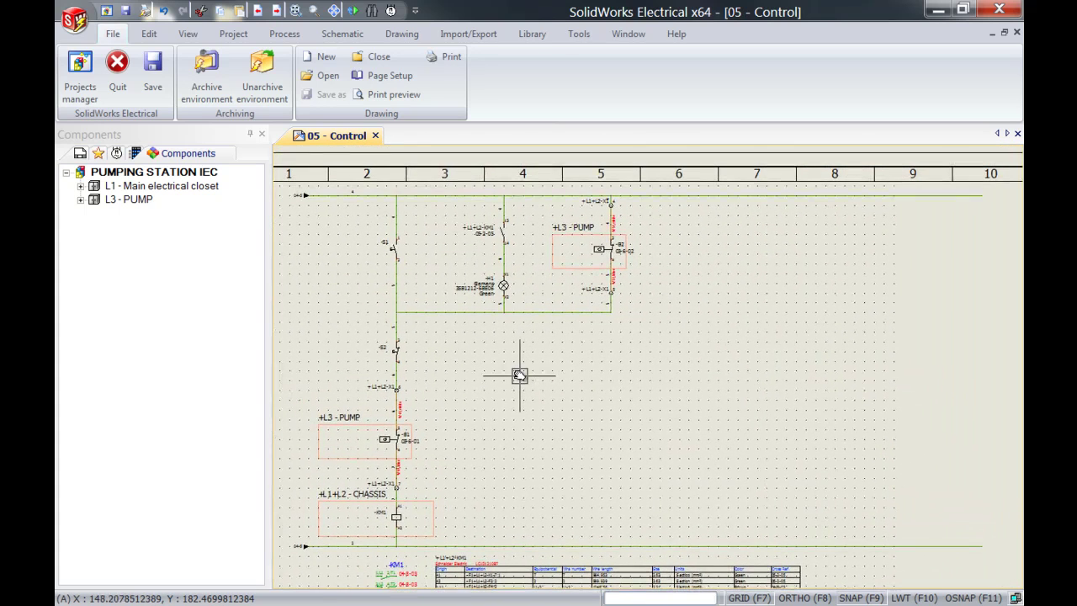